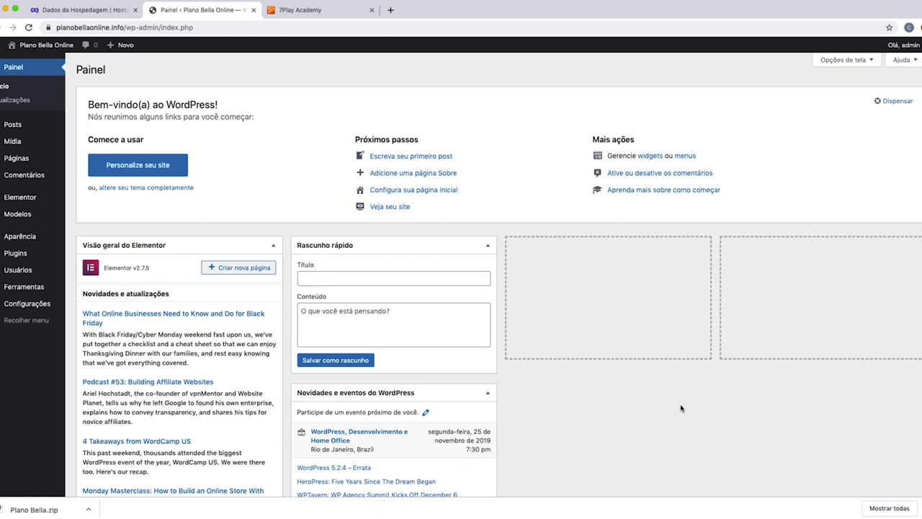
# Switch to 7Play Academy, open the Plano Bella product from the Vitrine, and open its product material link.
pyautogui.click(918, 509)
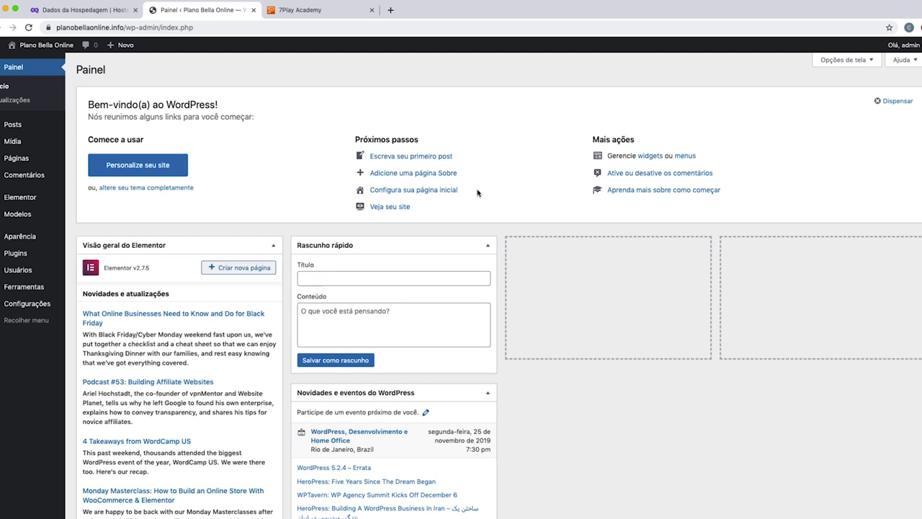
pyautogui.click(303, 13)
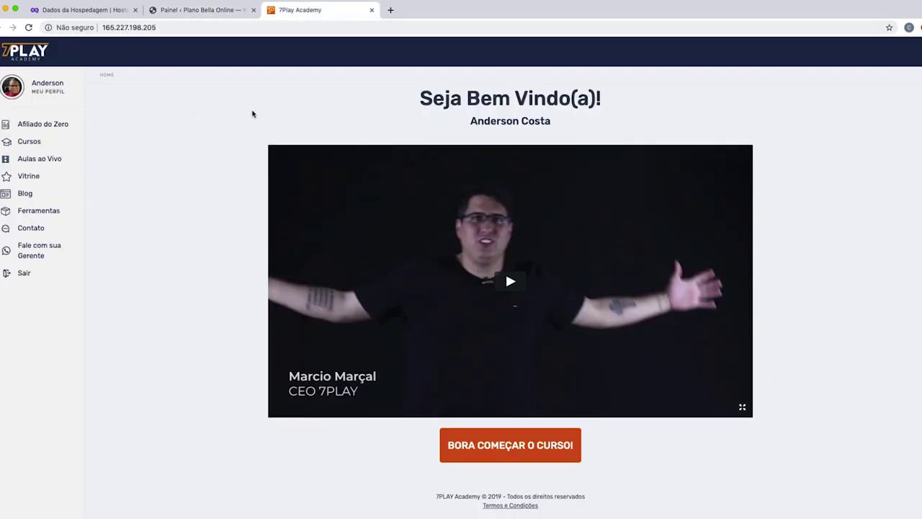
pyautogui.click(26, 178)
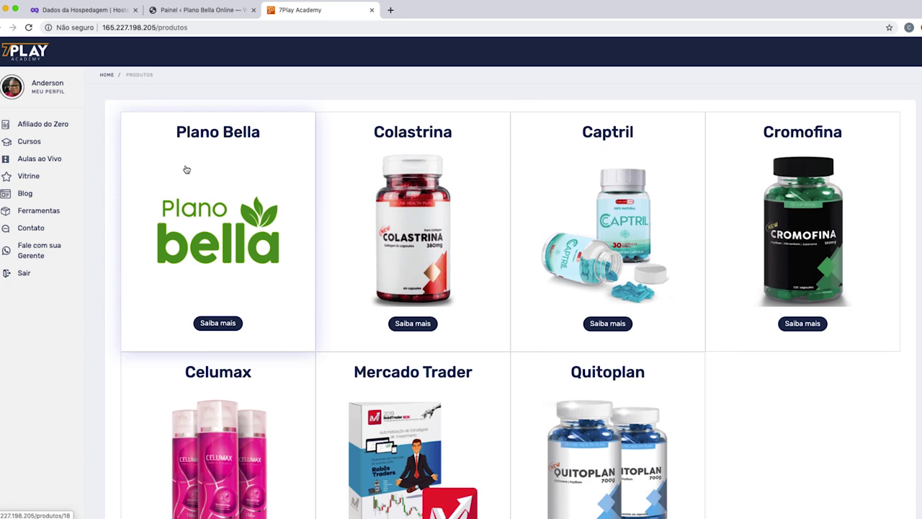
pyautogui.click(225, 238)
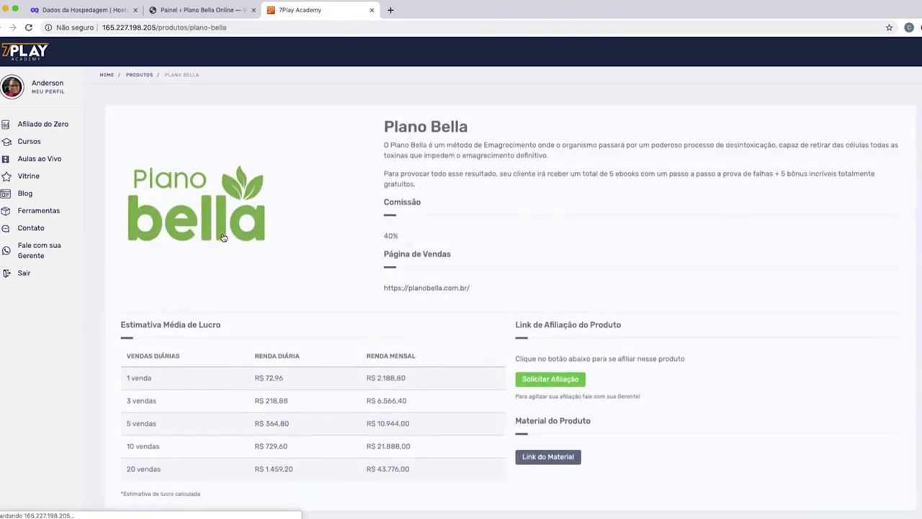
pyautogui.scroll(-2, 223, 237)
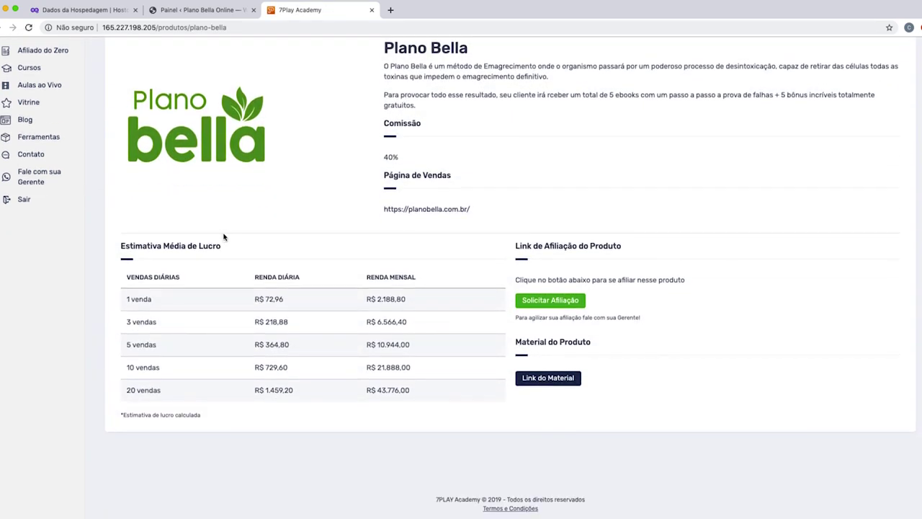
pyautogui.scroll(1, 202, 226)
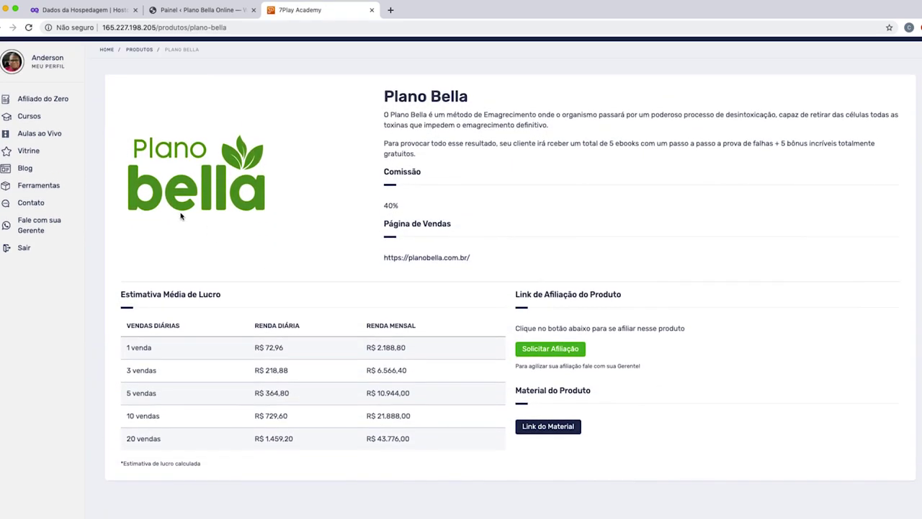
pyautogui.click(548, 427)
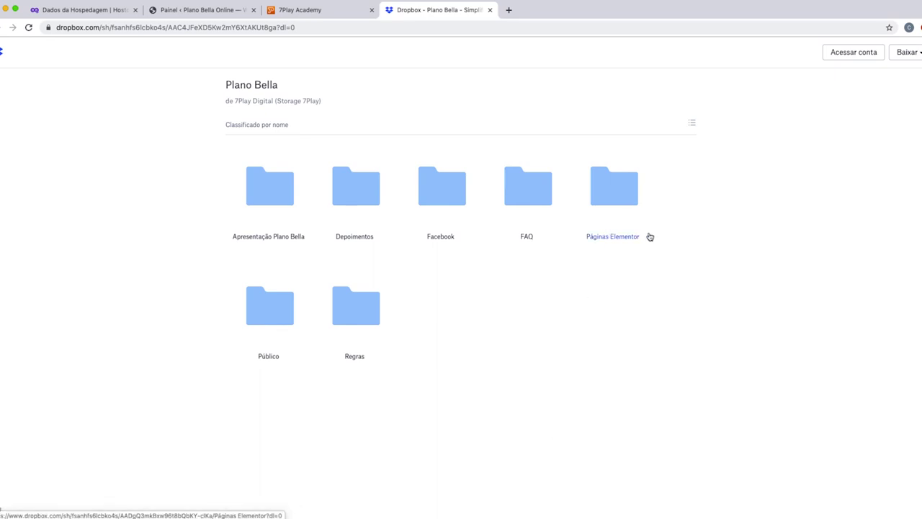
# Download Plano Bella.zip directly from the Páginas Elementor folder of the shared Dropbox material.
pyautogui.click(619, 191)
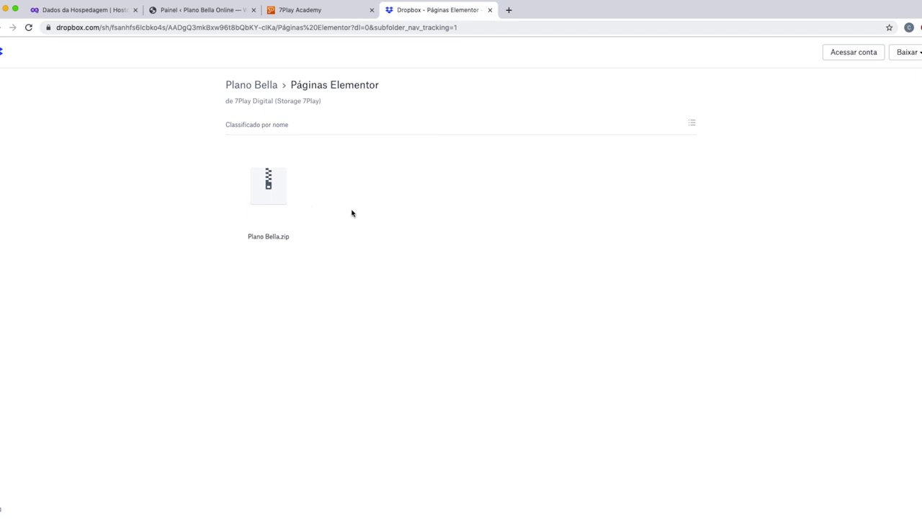
pyautogui.click(268, 184)
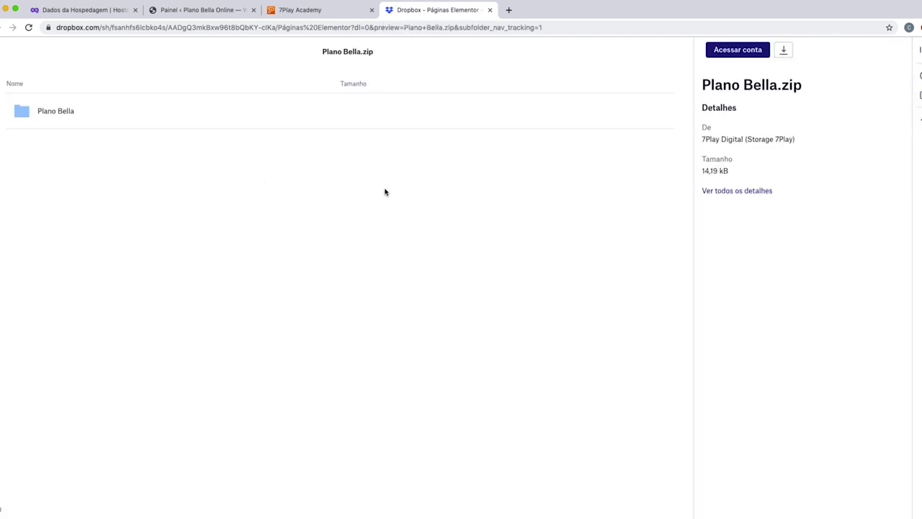
pyautogui.click(784, 55)
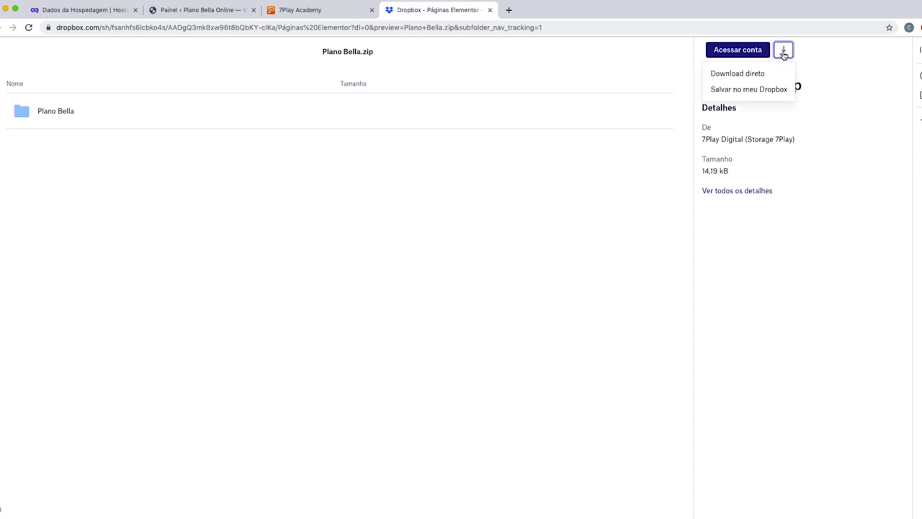
pyautogui.click(746, 74)
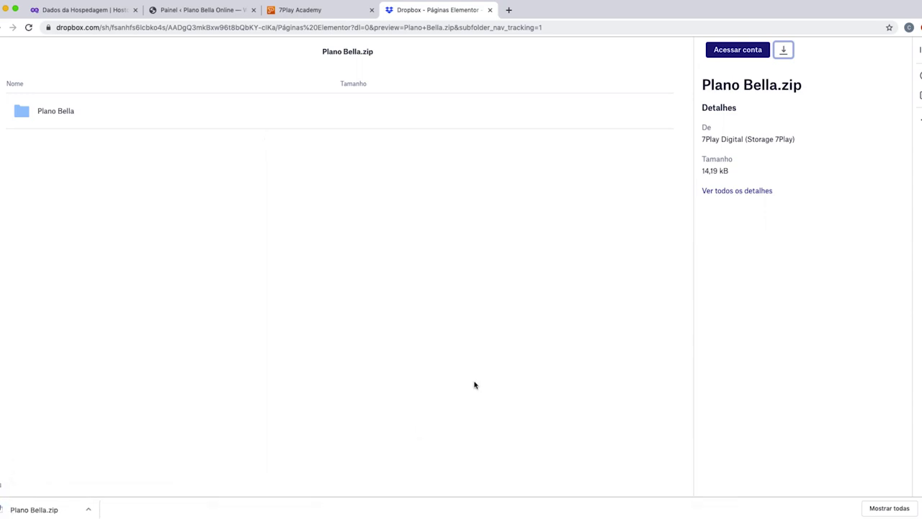
# Show the Transferências folder in Finder and extract Plano Bella.zip there.
pyautogui.moveTo(609, 510)
pyautogui.click(699, 506)
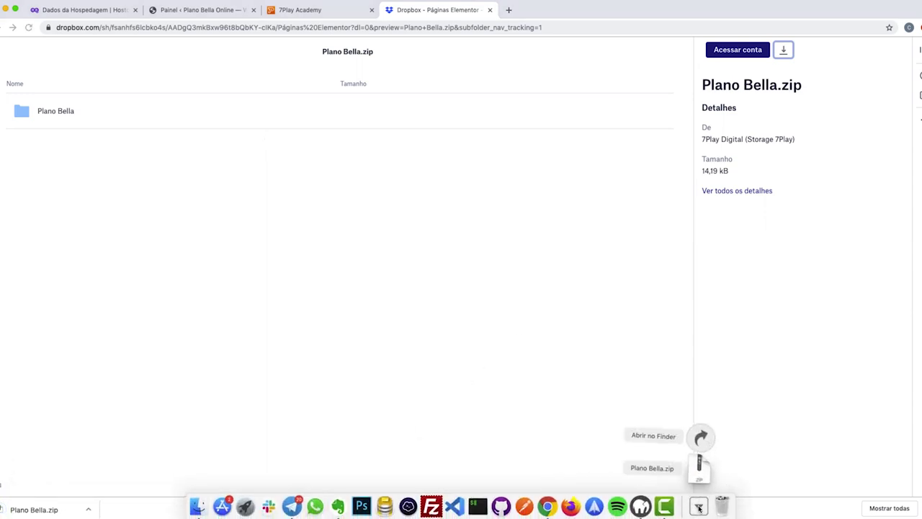
pyautogui.click(704, 443)
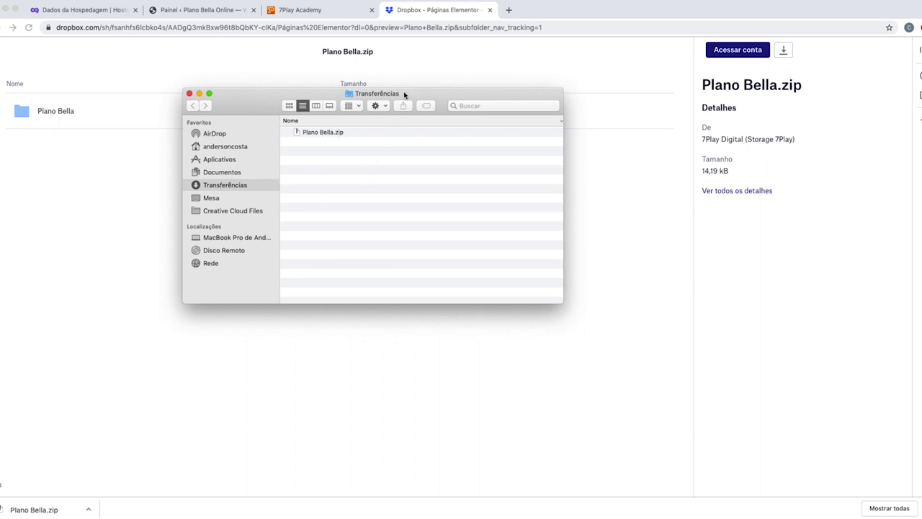
pyautogui.moveTo(368, 96); pyautogui.dragTo(384, 109)
pyautogui.doubleClick(350, 147)
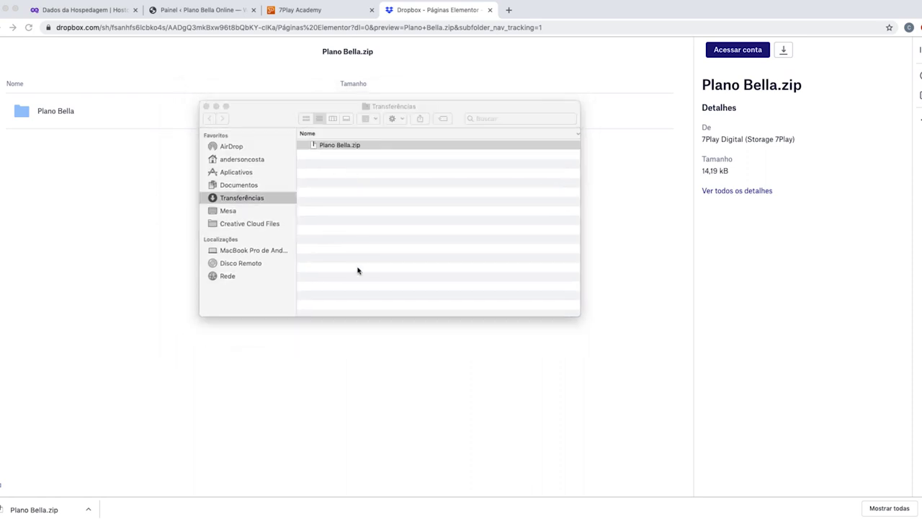
pyautogui.click(348, 225)
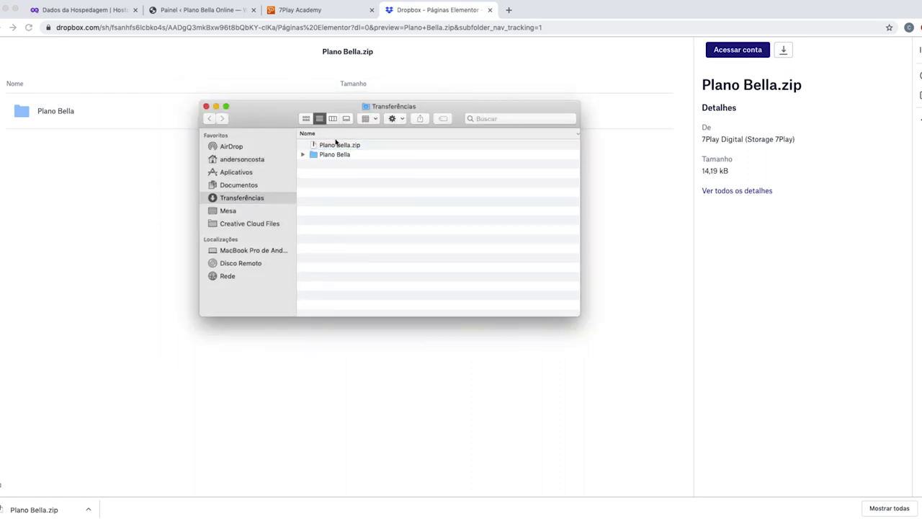
# Move the Plano Bella.zip archive in the Transferências folder to the trash.
pyautogui.click(347, 146)
pyautogui.rightClick(347, 146)
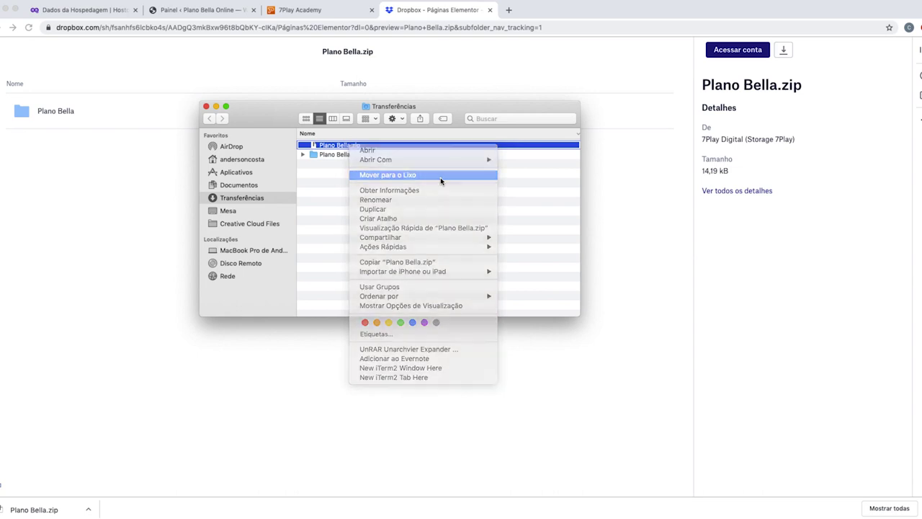
pyautogui.click(440, 177)
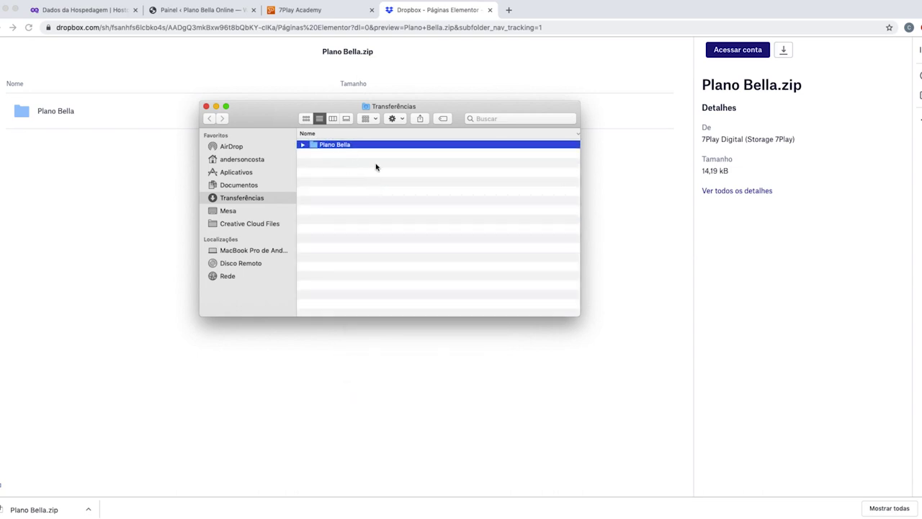
# Examine the contents of the PV and Quiz folders inside Plano Bella's Páginas folder, and close the Finder window.
pyautogui.doubleClick(350, 146)
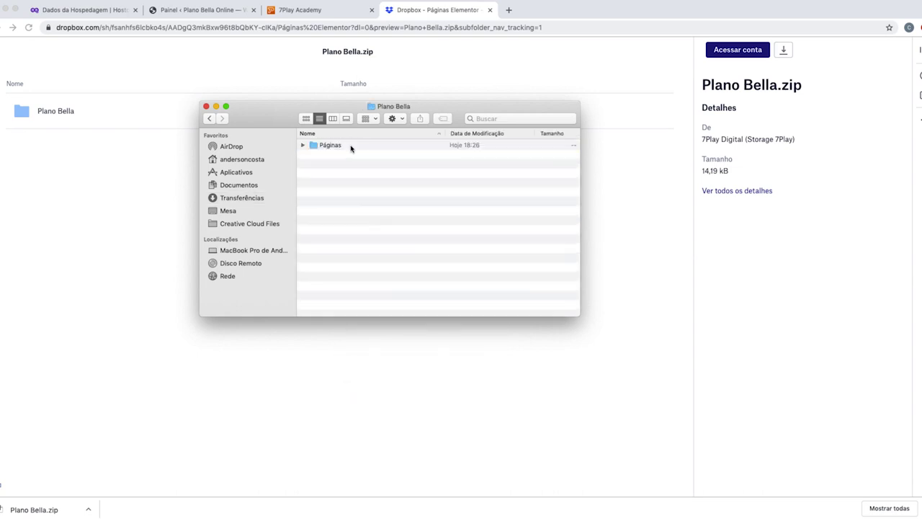
pyautogui.doubleClick(350, 147)
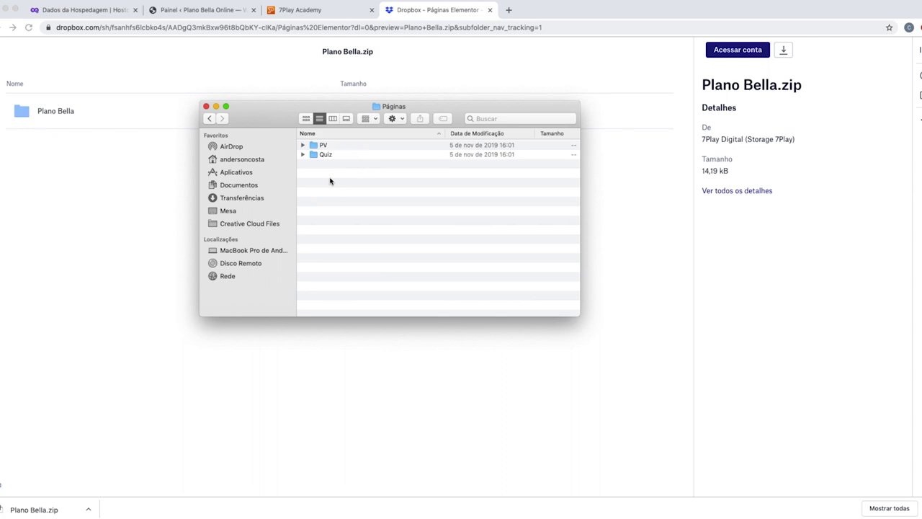
pyautogui.doubleClick(328, 155)
pyautogui.click(209, 118)
pyautogui.doubleClick(323, 147)
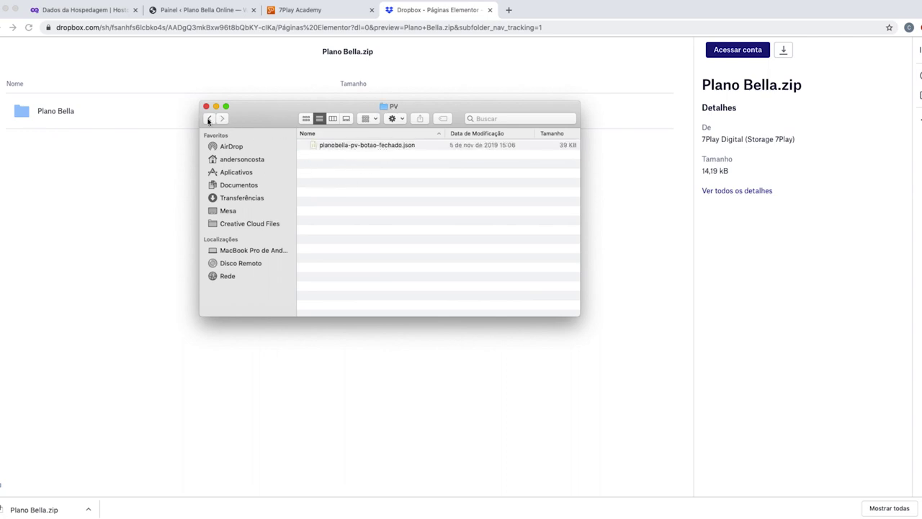
pyautogui.click(210, 118)
pyautogui.doubleClick(333, 156)
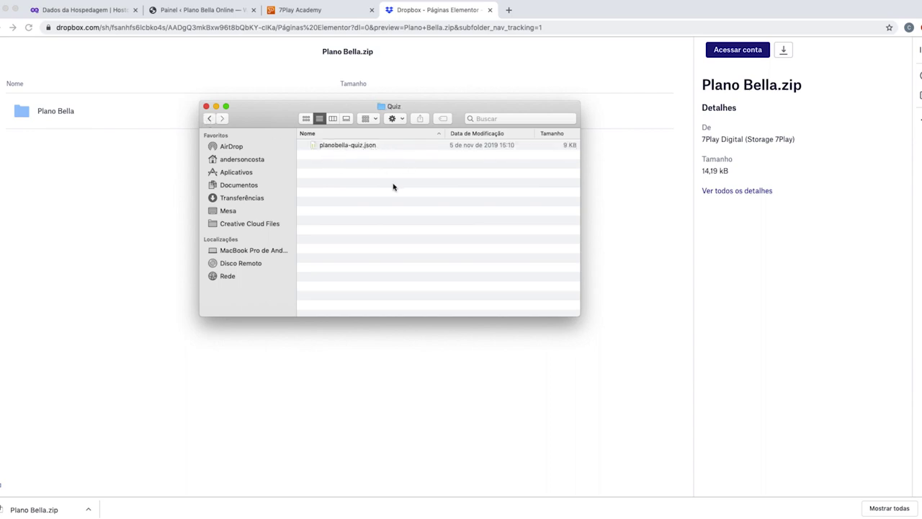
pyautogui.click(206, 106)
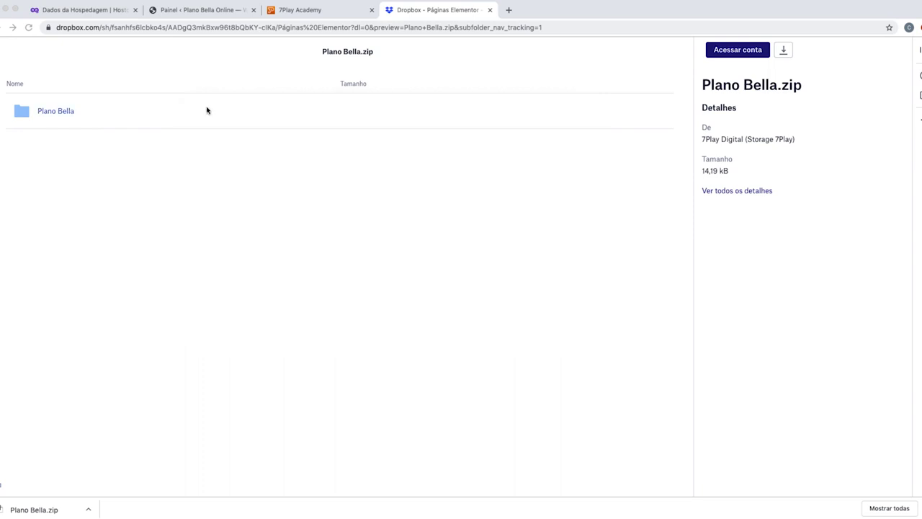
# Close the 7Play Academy and Dropbox pages to return to the WordPress dashboard.
pyautogui.click(350, 12)
pyautogui.click(372, 12)
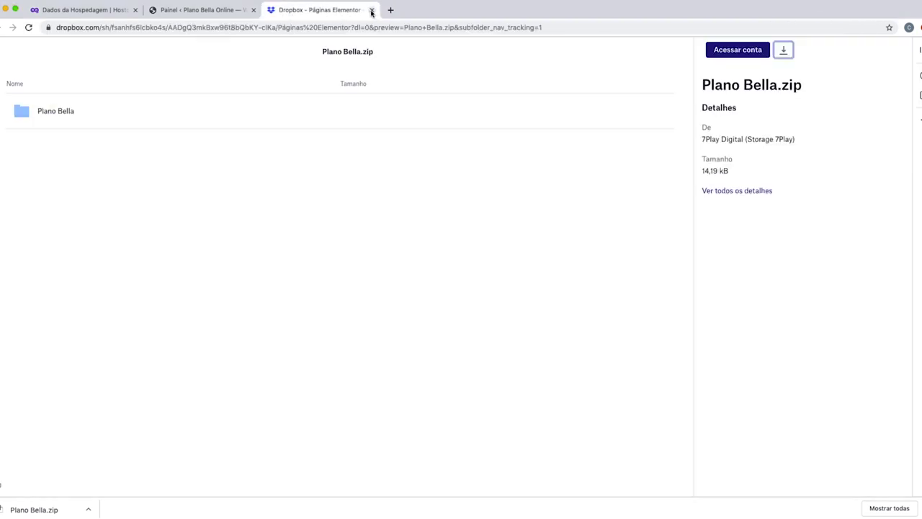
pyautogui.click(372, 12)
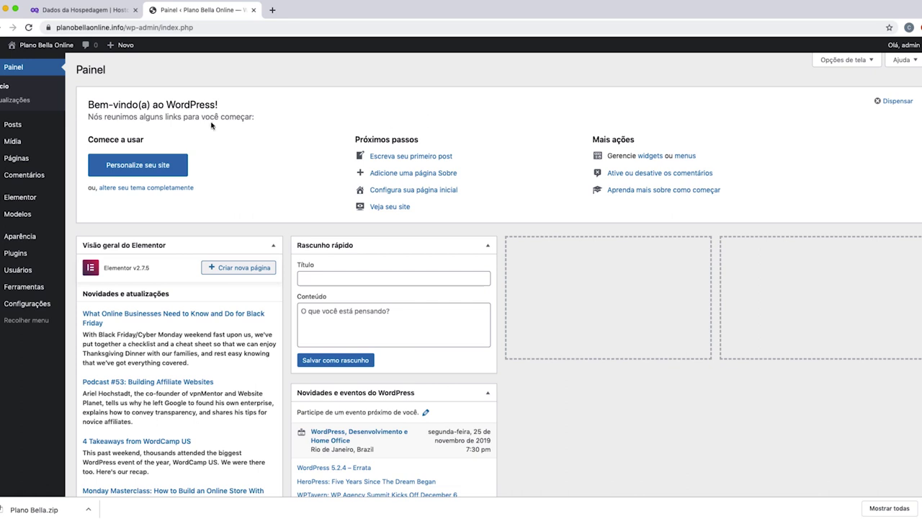
# Import planobella-quiz.json from Transferências > Plano Bella > Páginas > Quiz into the saved Elementor templates.
pyautogui.moveTo(34, 216)
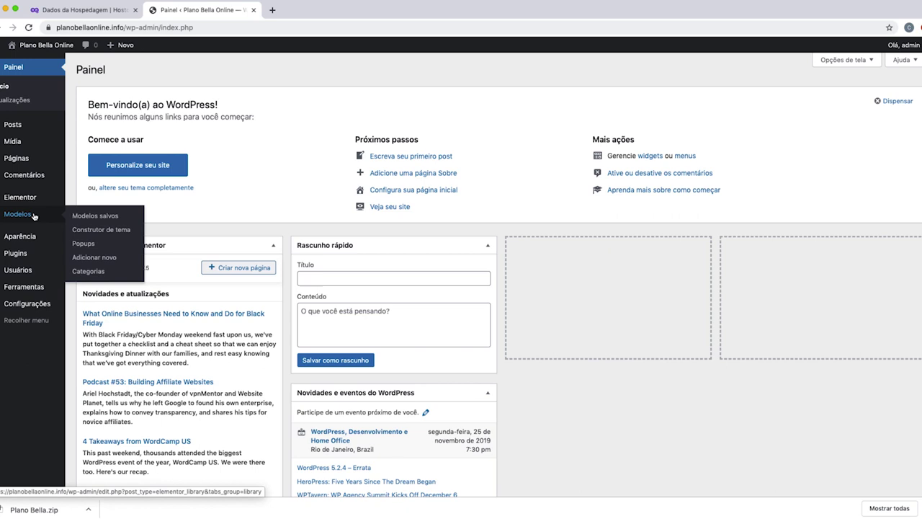
pyautogui.click(104, 219)
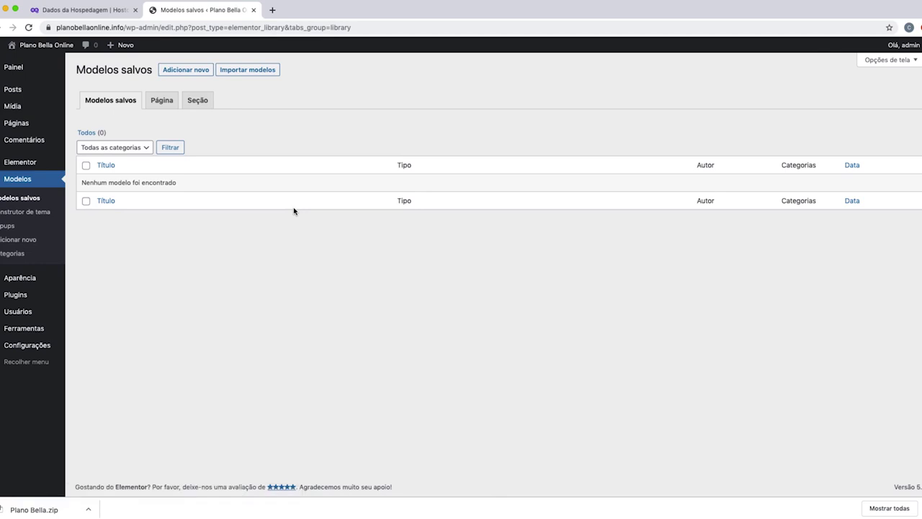
pyautogui.click(255, 72)
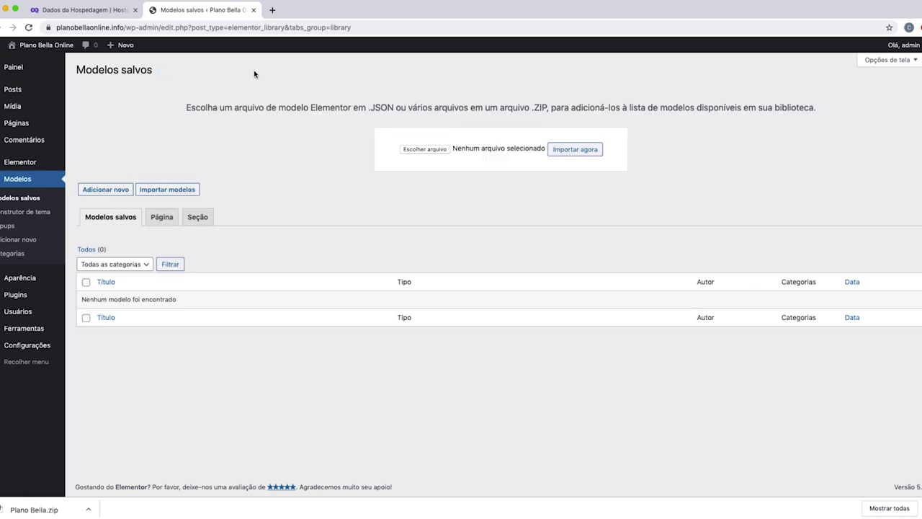
pyautogui.click(431, 153)
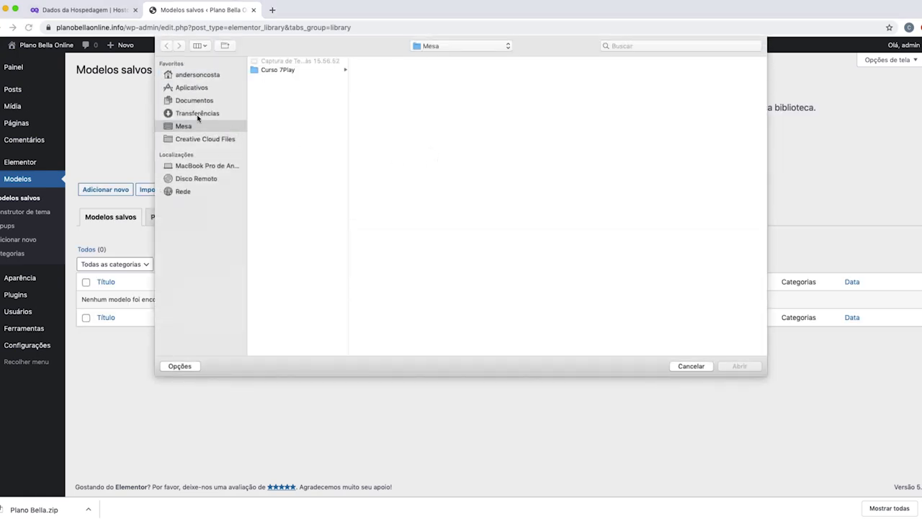
pyautogui.click(198, 116)
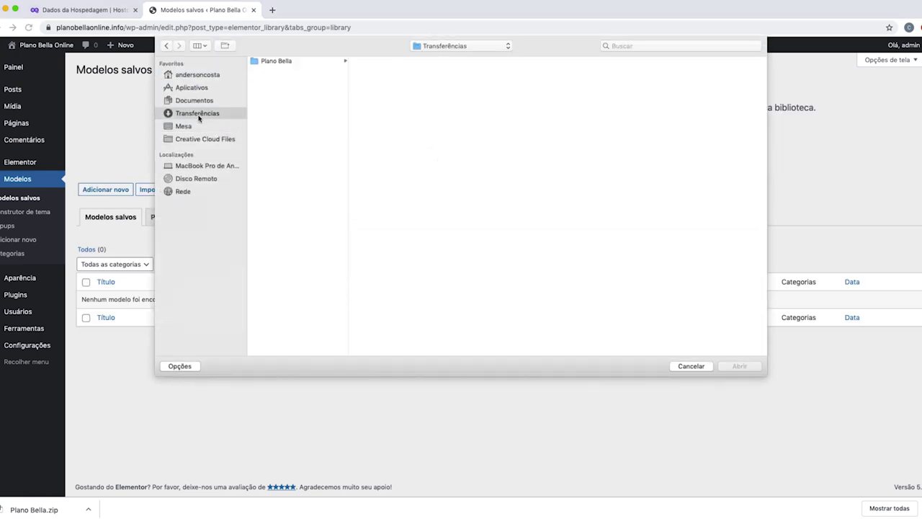
pyautogui.click(290, 62)
pyautogui.click(371, 62)
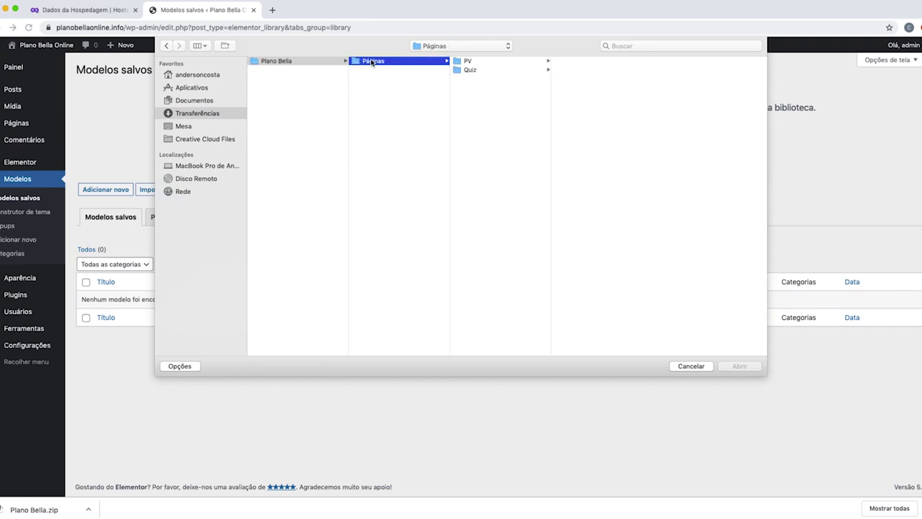
pyautogui.click(481, 70)
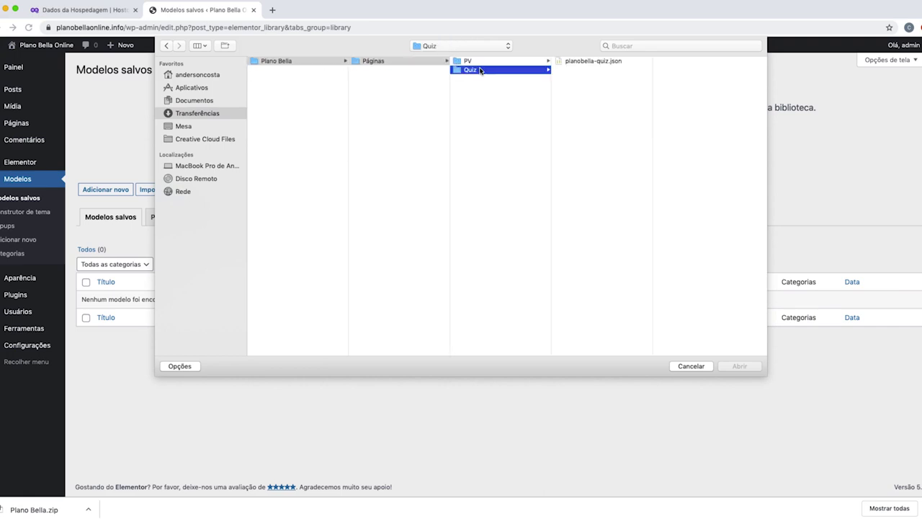
pyautogui.click(595, 62)
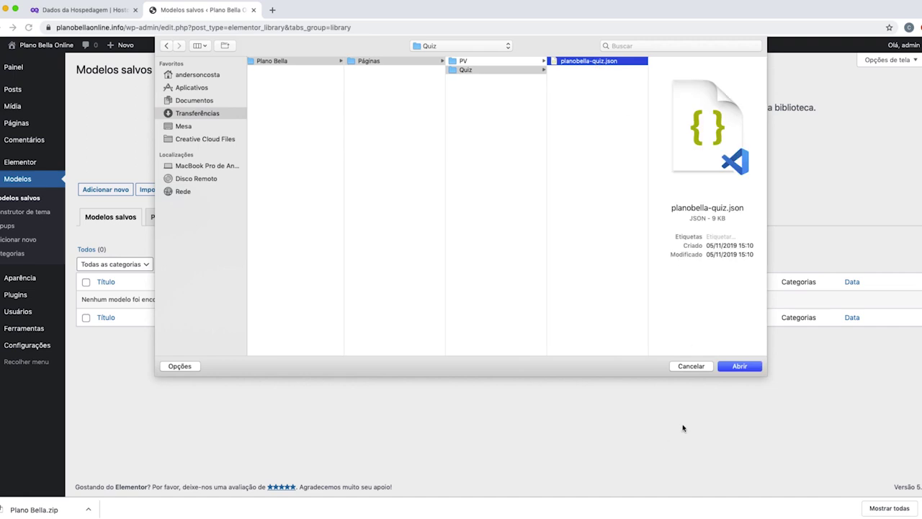
pyautogui.click(740, 366)
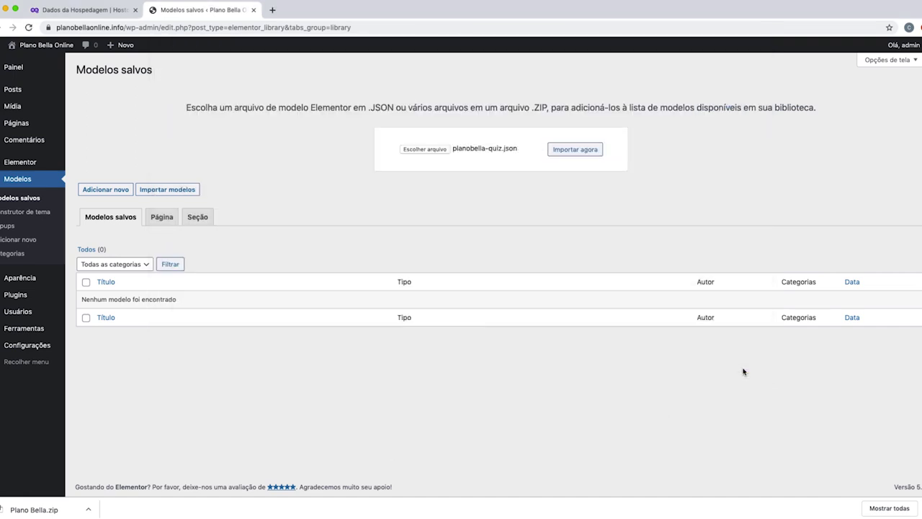
pyautogui.click(573, 150)
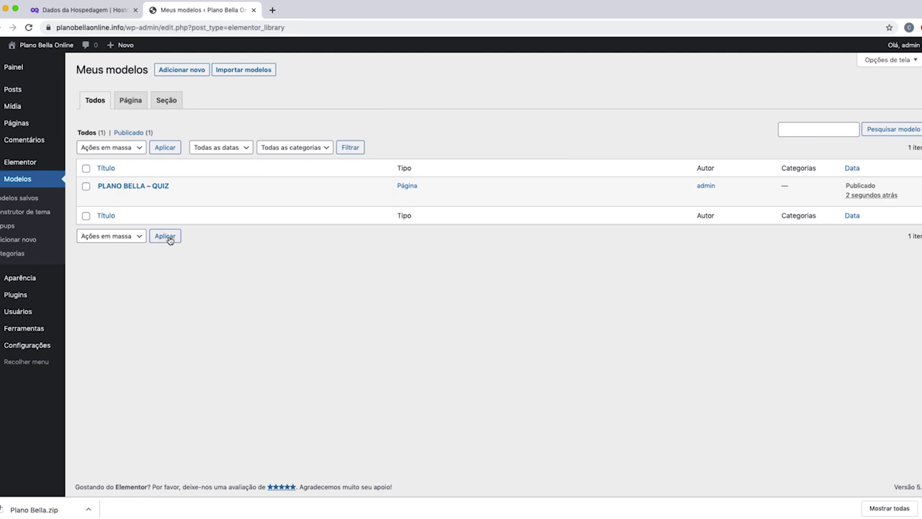
# Import the planobella-pv-botao-fechado.json template from the PV folder under Páginas into the Elementor template library.
pyautogui.click(244, 72)
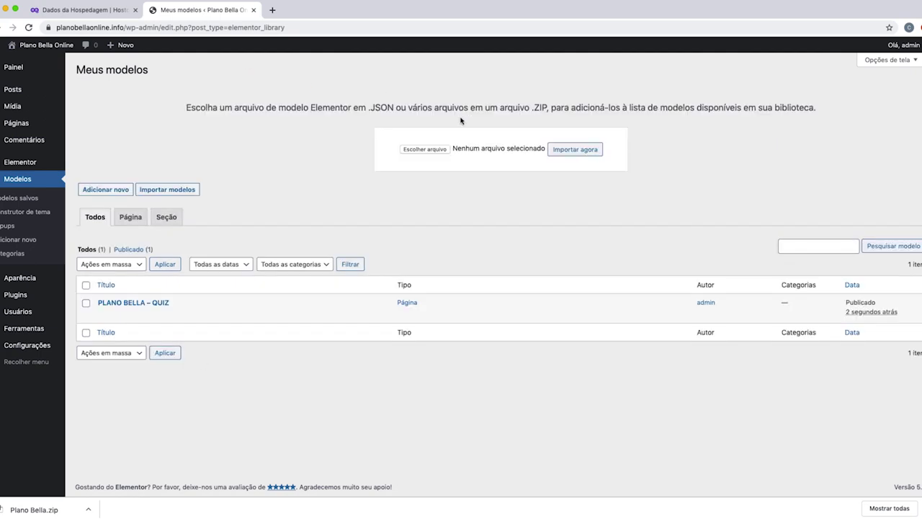
pyautogui.click(430, 151)
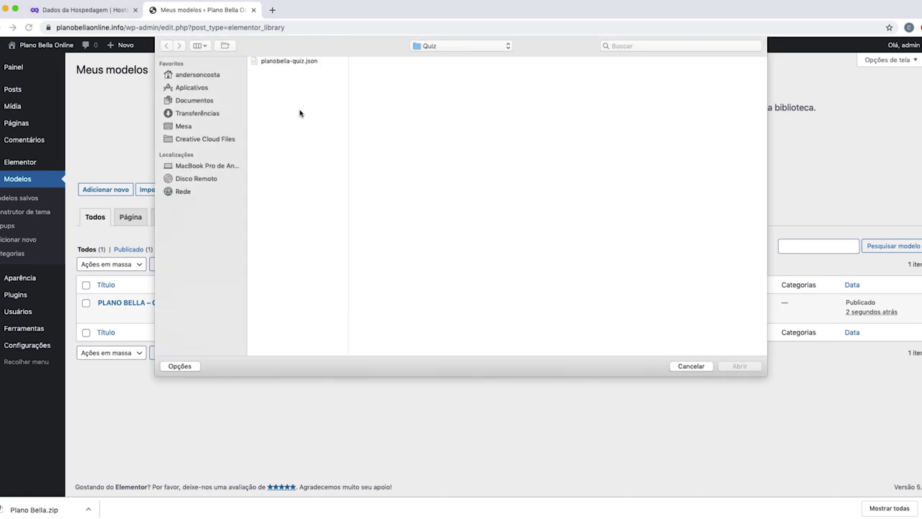
pyautogui.click(442, 47)
pyautogui.click(383, 105)
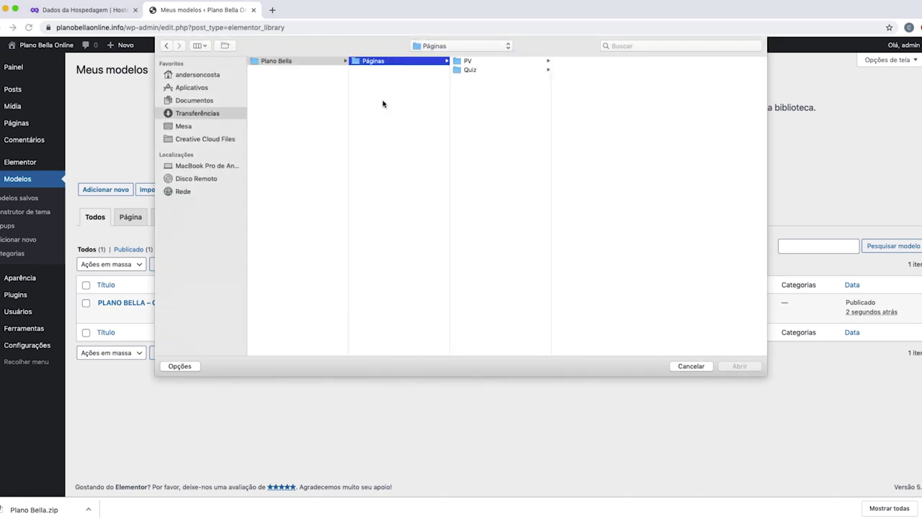
pyautogui.click(482, 62)
pyautogui.click(605, 61)
pyautogui.click(739, 366)
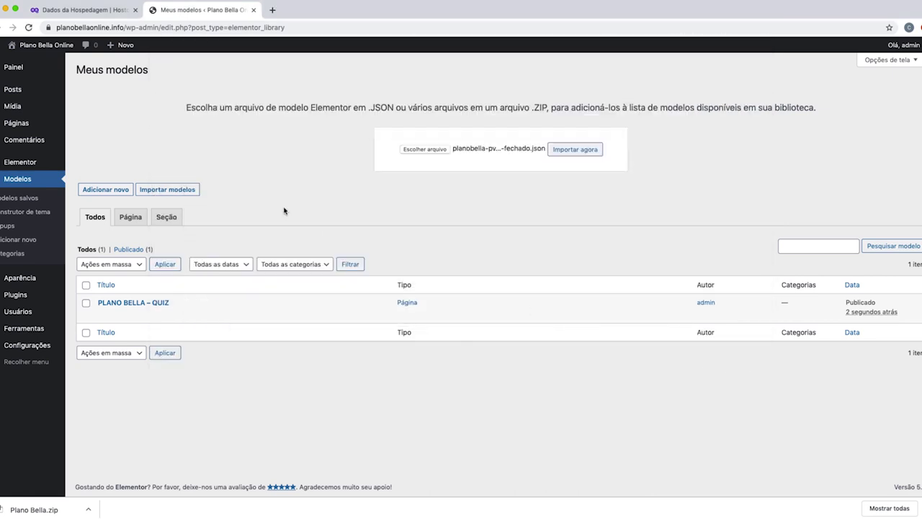
pyautogui.click(569, 154)
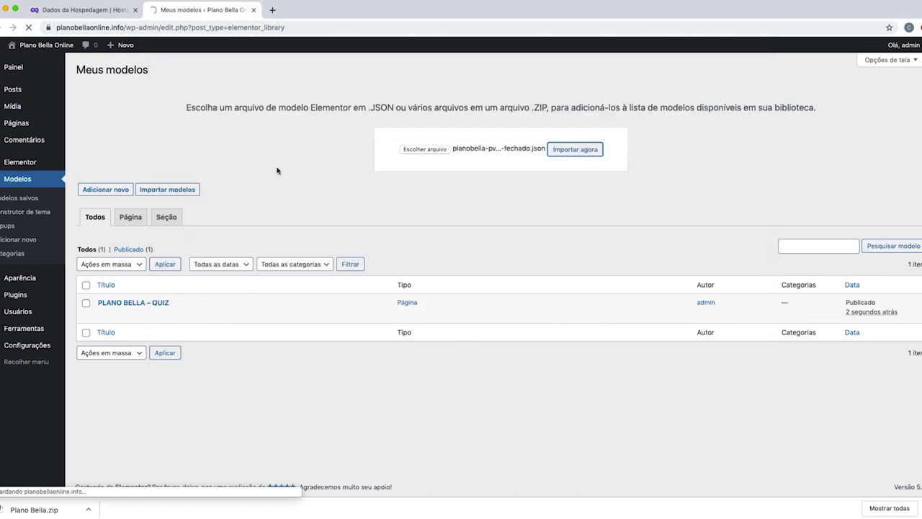